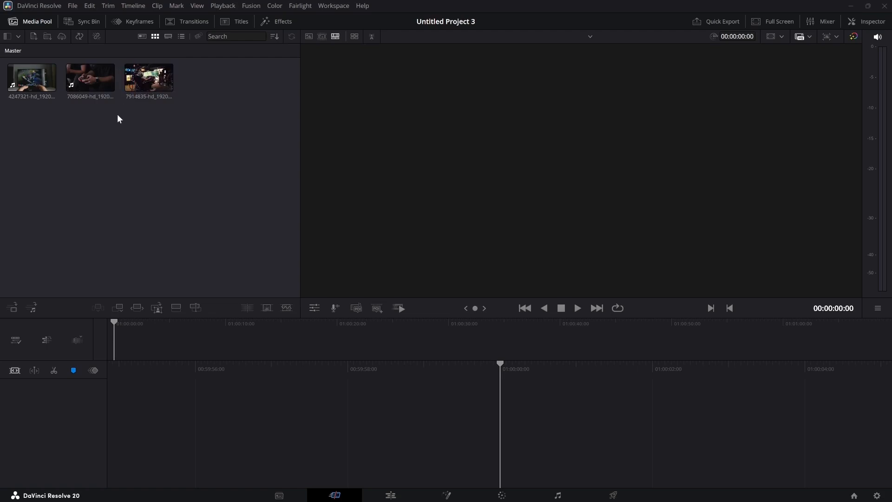
Step: Stack the 4247321, 7086049 and 7914835 clips on tracks V1, V2 and V3, all starting at 01:00:00:00
{"action": "left_click_drag", "start_coordinate": [41, 82], "coordinate": [505, 430]}
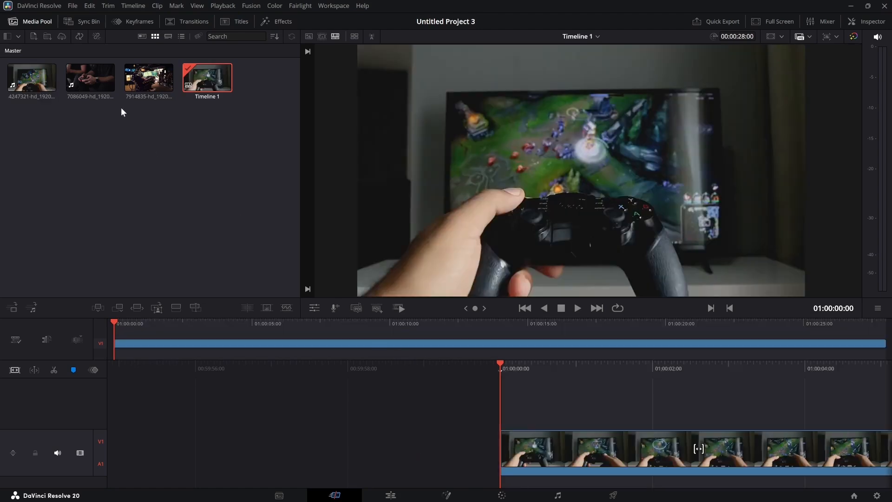
{"action": "left_click_drag", "start_coordinate": [92, 83], "coordinate": [503, 406]}
{"action": "left_click_drag", "start_coordinate": [148, 78], "coordinate": [502, 386]}
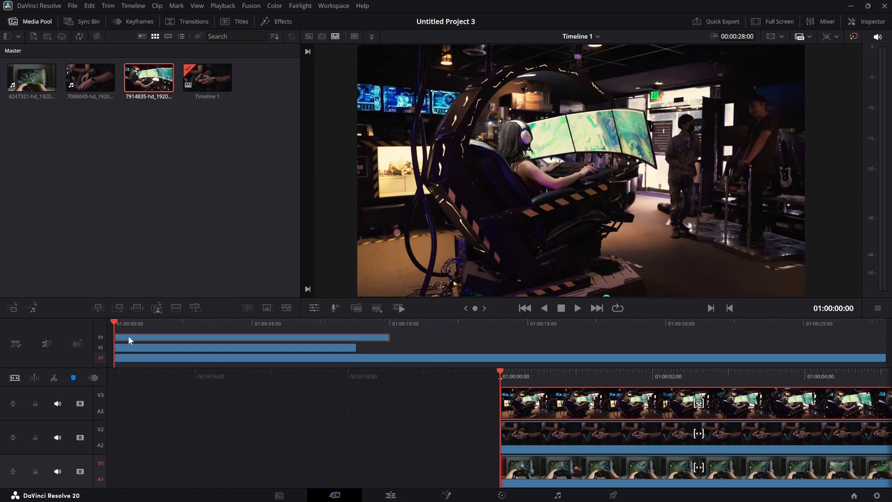
Step: Search the video effects for "coll" and apply Video Collage to the 7914835 clip on V3
{"action": "left_click", "coordinate": [283, 21]}
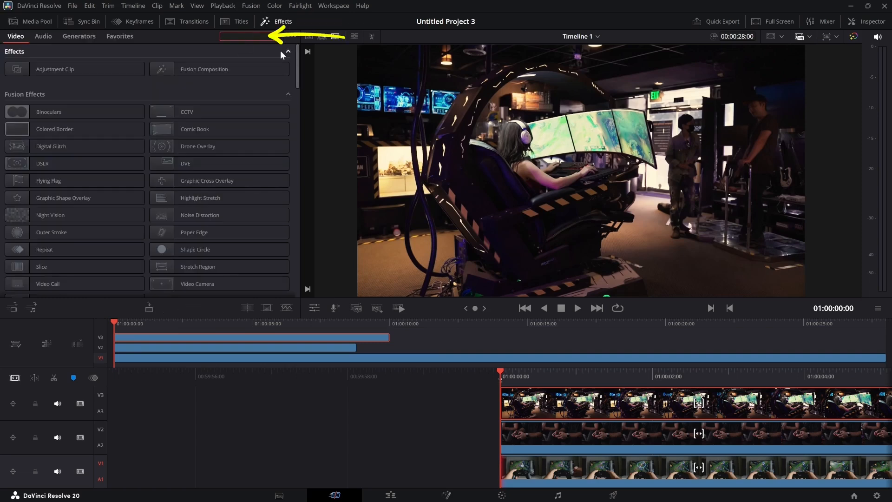
{"action": "type", "text": "coll"}
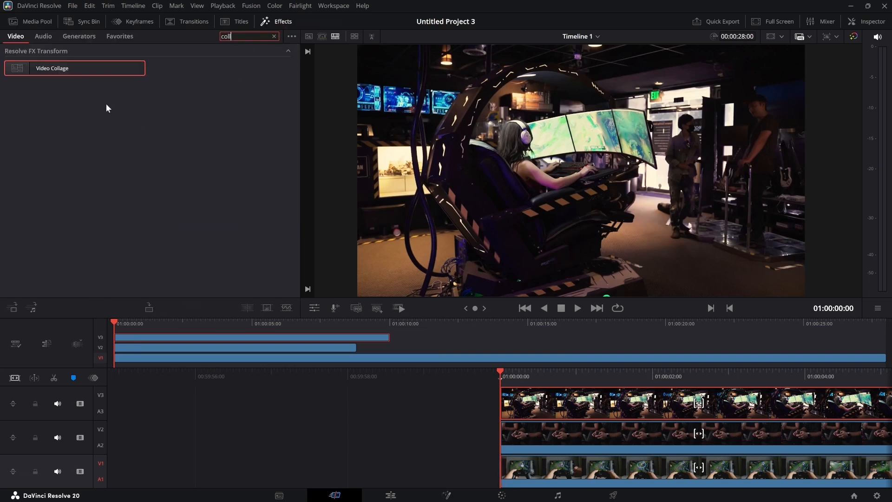
{"action": "mouse_move", "coordinate": [72, 66]}
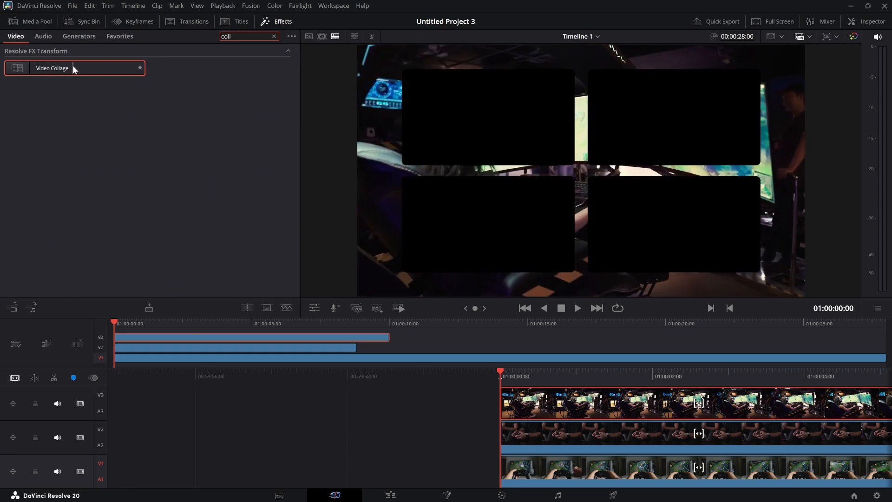
{"action": "left_click_drag", "start_coordinate": [73, 68], "coordinate": [143, 335]}
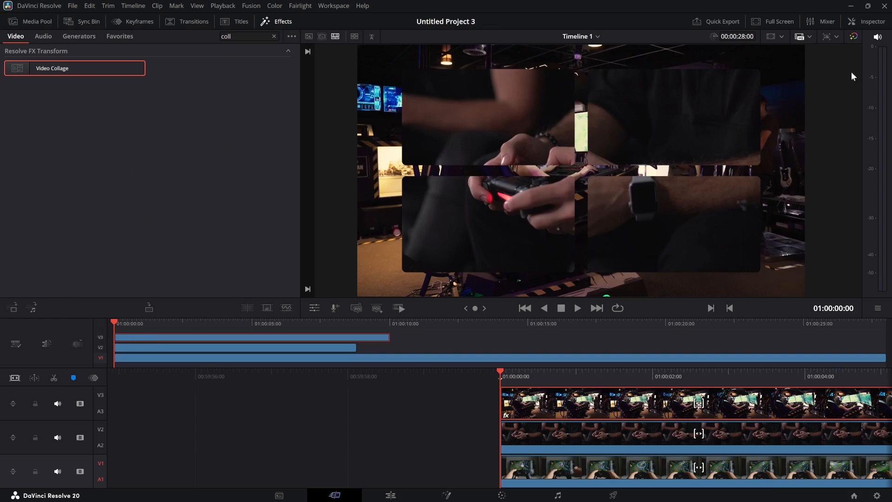
Step: Set the Video Collage workflow of the V3 clip to Create Tile
{"action": "left_click", "coordinate": [868, 22]}
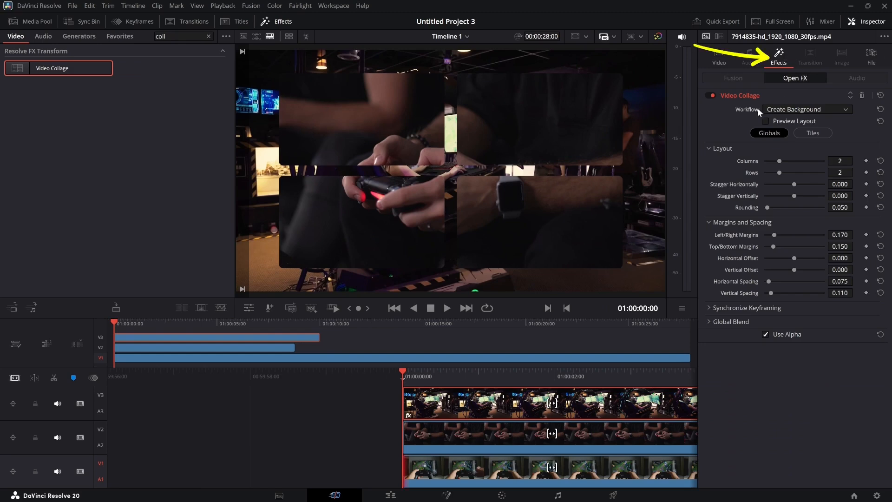
{"action": "left_click", "coordinate": [823, 111]}
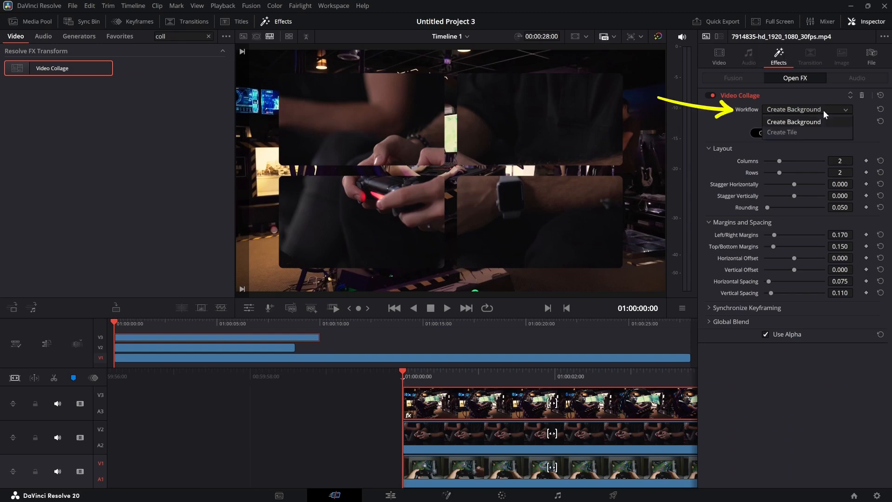
{"action": "left_click", "coordinate": [797, 133]}
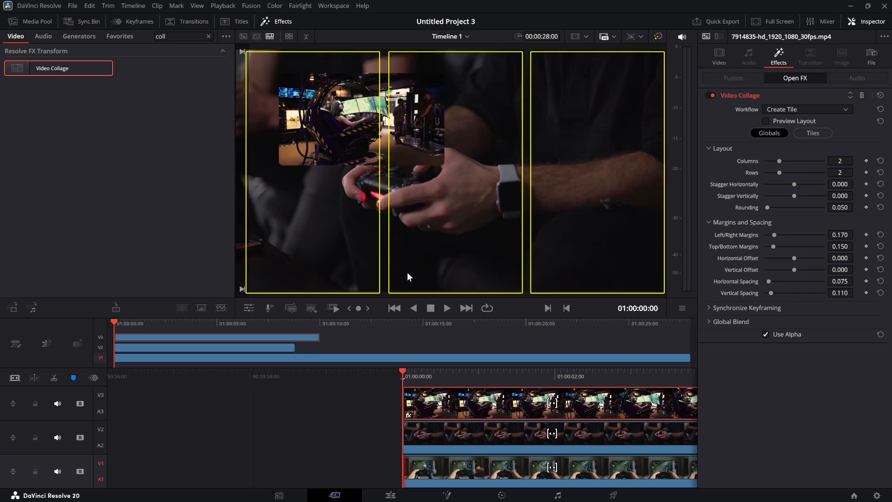
Step: Set the V3 clip's collage layout to 3 columns and 1 row, with rounding, outer margins and horizontal and vertical spacing at 0.000
{"action": "mouse_move", "coordinate": [779, 161]}
{"action": "left_mouse_down"}
{"action": "mouse_move", "coordinate": [787, 161]}
{"action": "mouse_move", "coordinate": [757, 172]}
{"action": "left_mouse_up"}
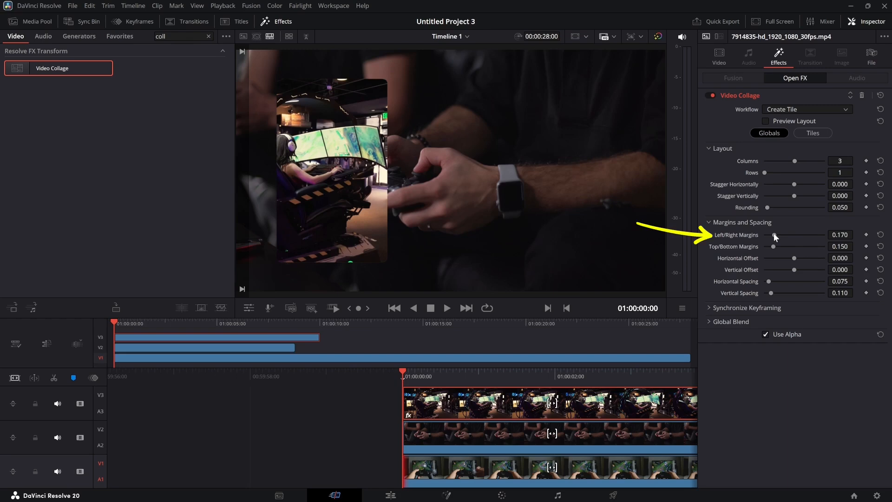
{"action": "left_click_drag", "start_coordinate": [774, 235], "coordinate": [749, 246]}
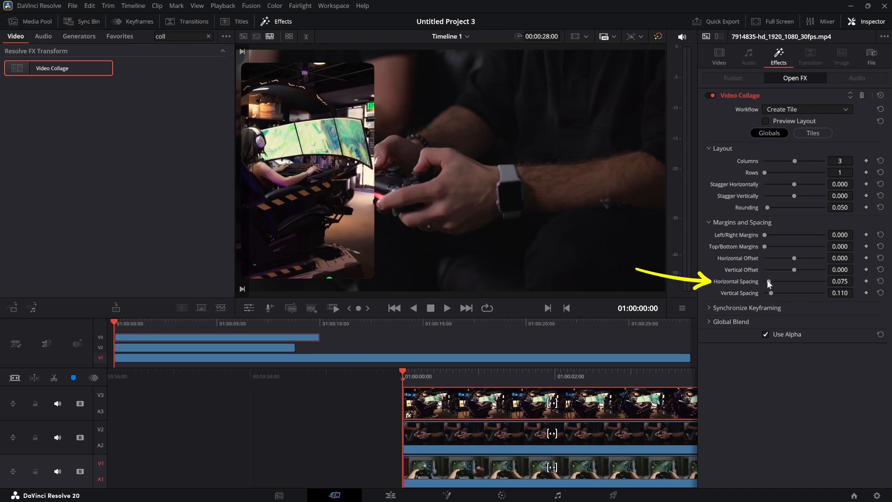
{"action": "left_click_drag", "start_coordinate": [768, 281], "coordinate": [746, 293]}
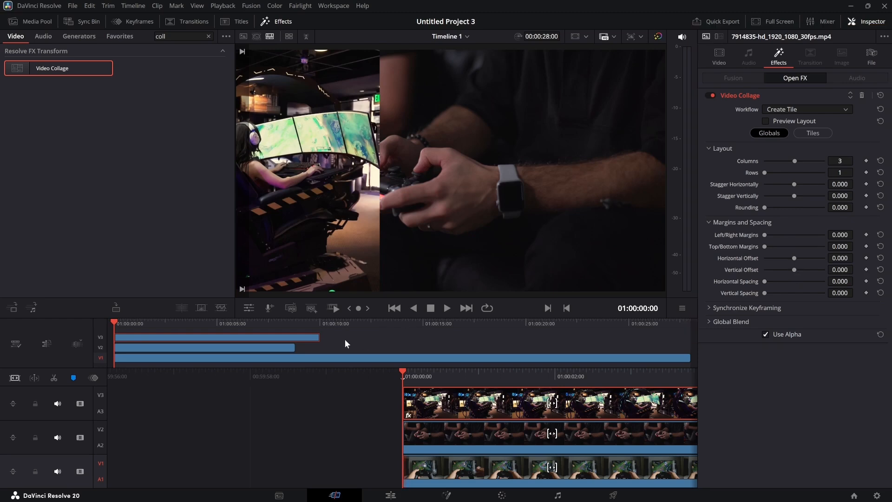
Step: Copy the V3 clip and paste its video attributes, including plugins and retime effects, onto the V2 clip
{"action": "right_click", "coordinate": [288, 333]}
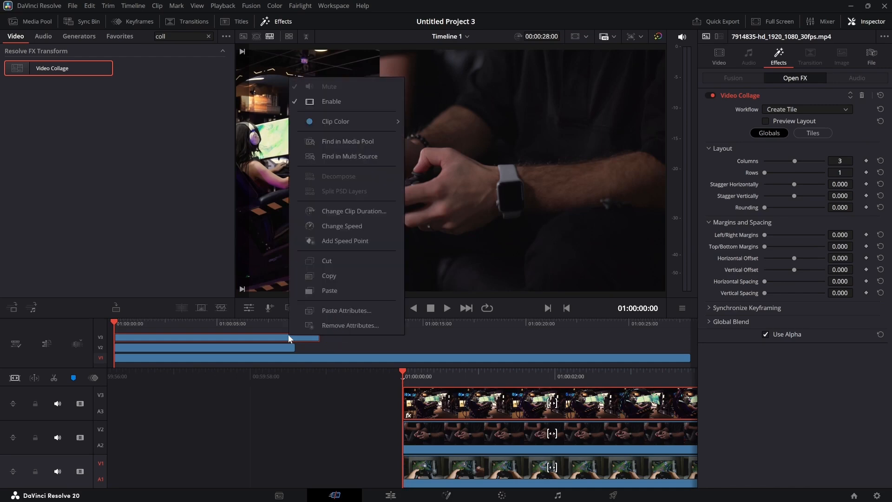
{"action": "left_click", "coordinate": [339, 275]}
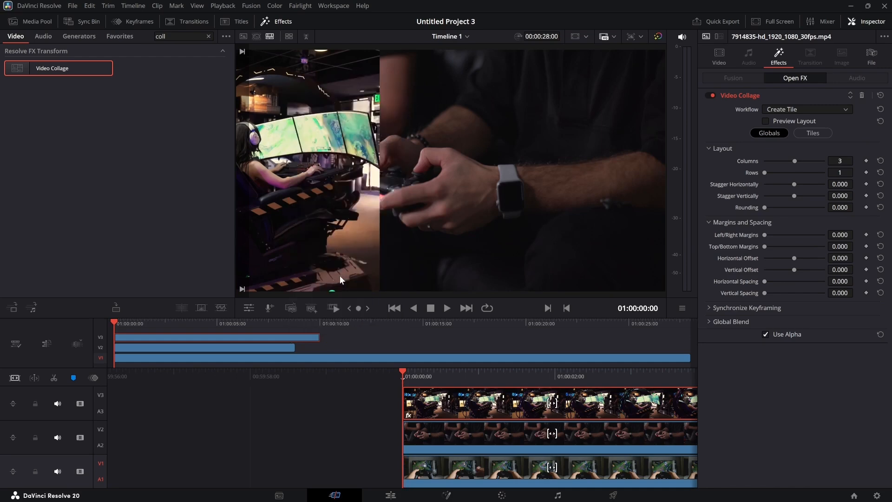
{"action": "left_click", "coordinate": [275, 348]}
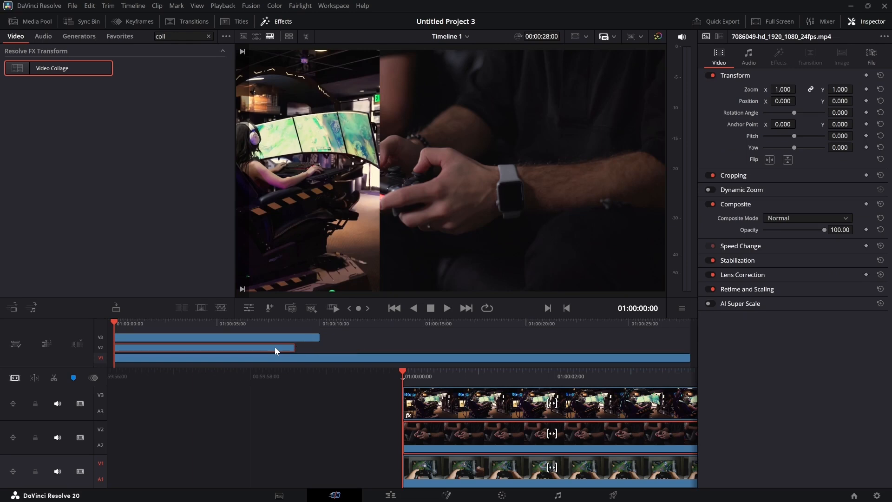
{"action": "right_click", "coordinate": [275, 346]}
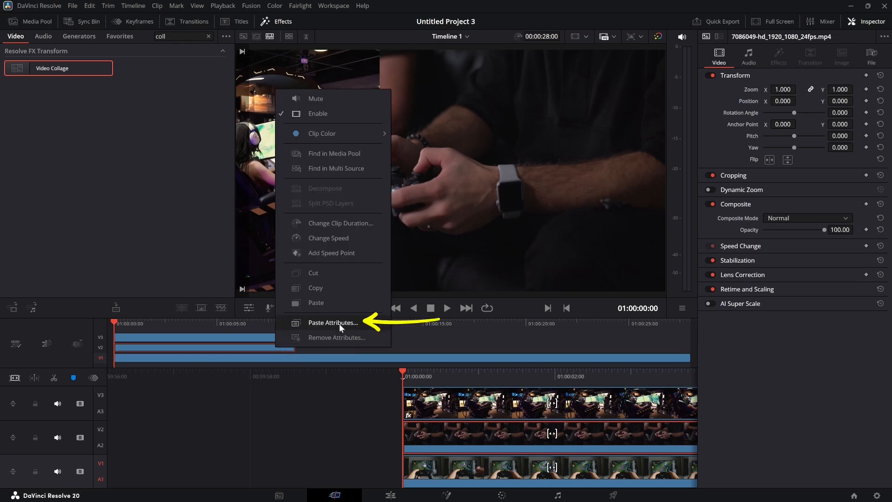
{"action": "left_click", "coordinate": [358, 321]}
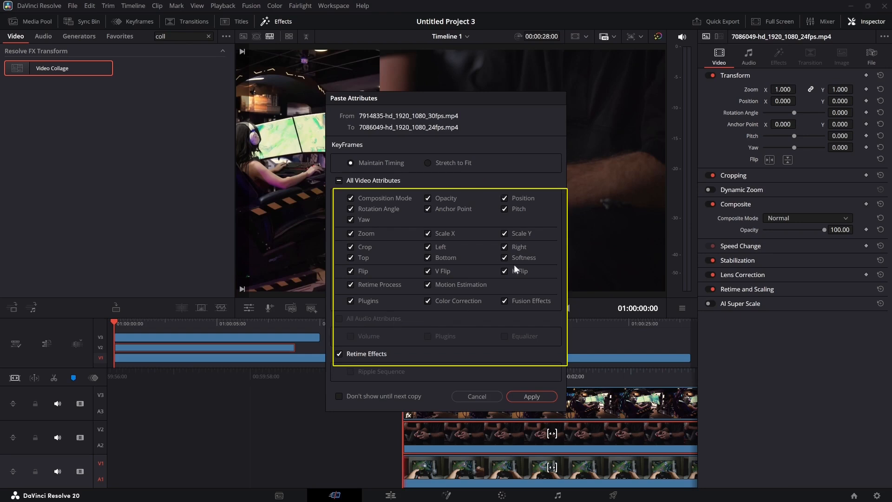
{"action": "left_click", "coordinate": [543, 396]}
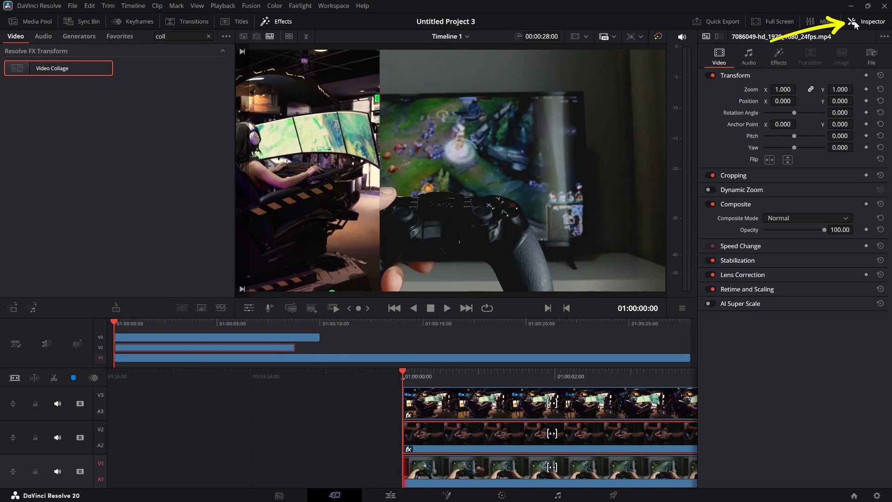
Step: Set the active tile in the V2 clip's Video Collage effect to Tile 2
{"action": "left_click", "coordinate": [778, 56]}
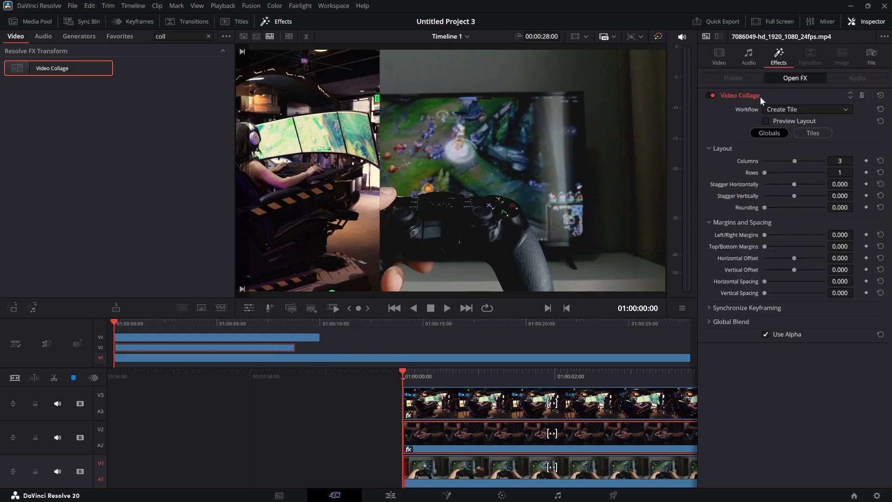
{"action": "left_click", "coordinate": [800, 134]}
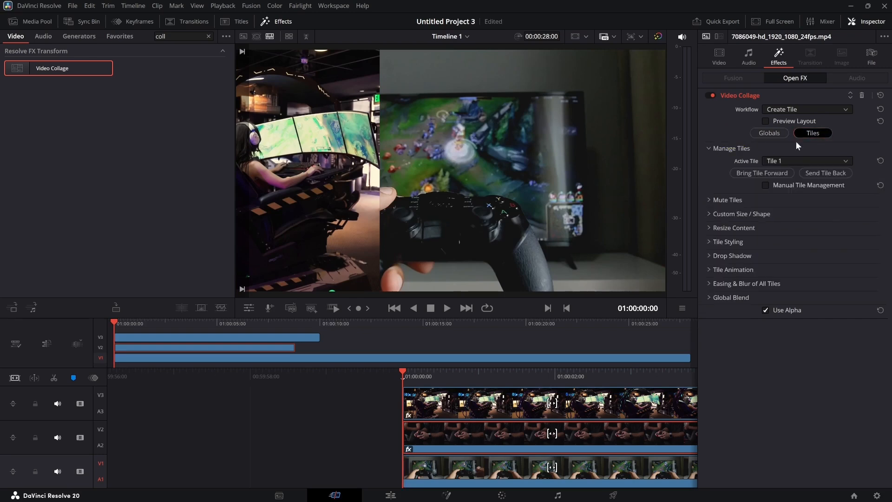
{"action": "left_click", "coordinate": [806, 159]}
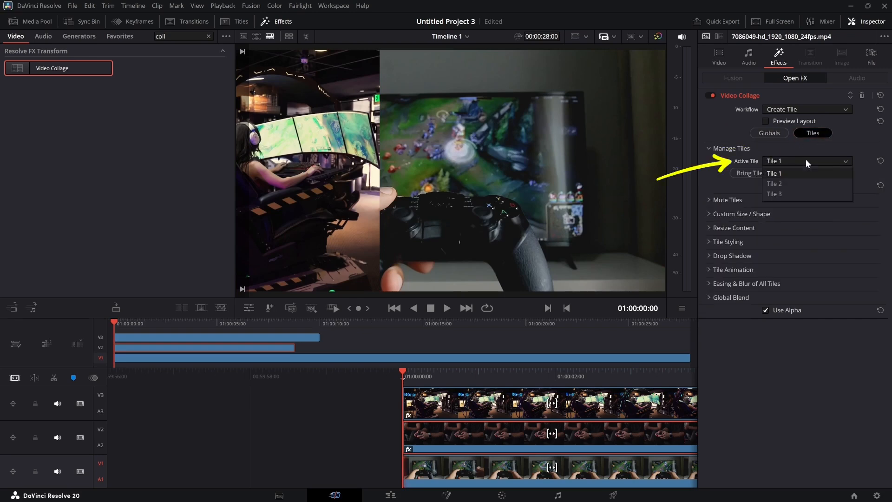
{"action": "left_click", "coordinate": [791, 183]}
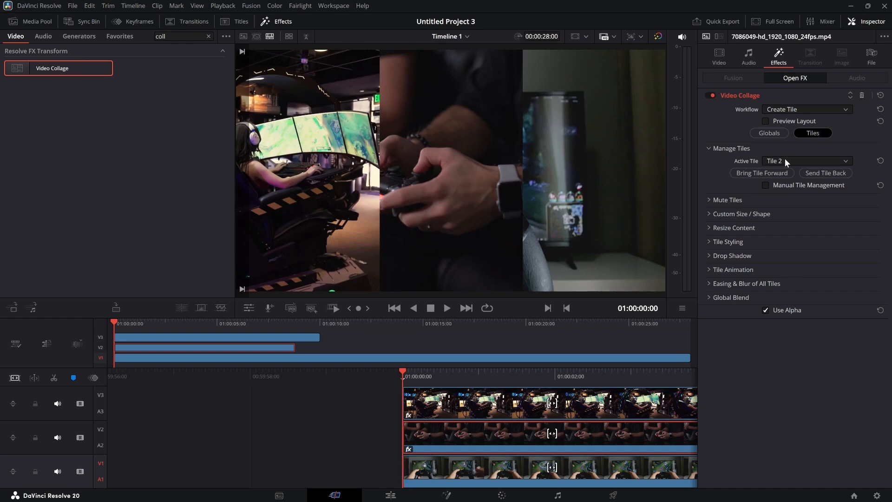
Step: Copy the V2 clip and paste all its video attributes and retime effects onto the V1 clip
{"action": "right_click", "coordinate": [276, 347]}
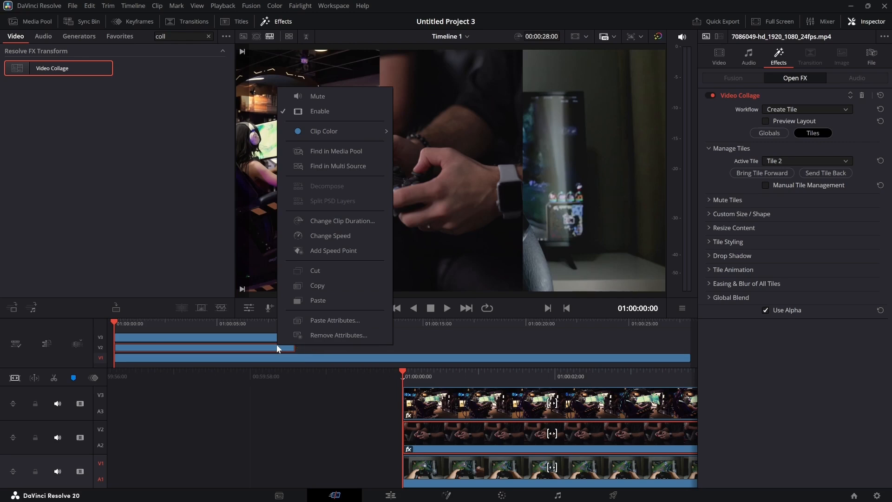
{"action": "left_click", "coordinate": [286, 285]}
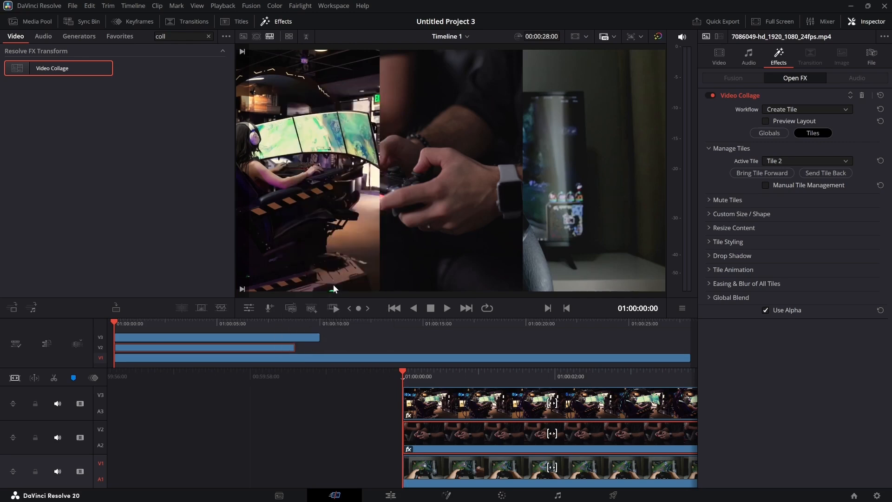
{"action": "left_click", "coordinate": [293, 357]}
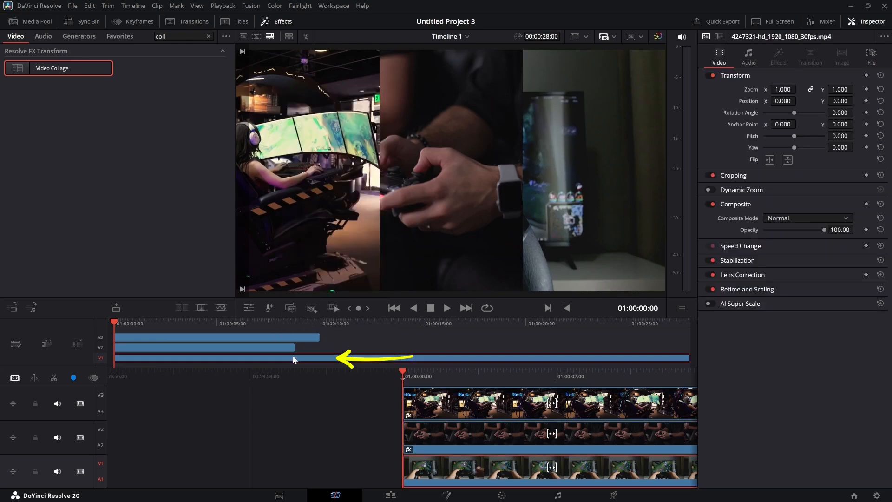
{"action": "right_click", "coordinate": [292, 358]}
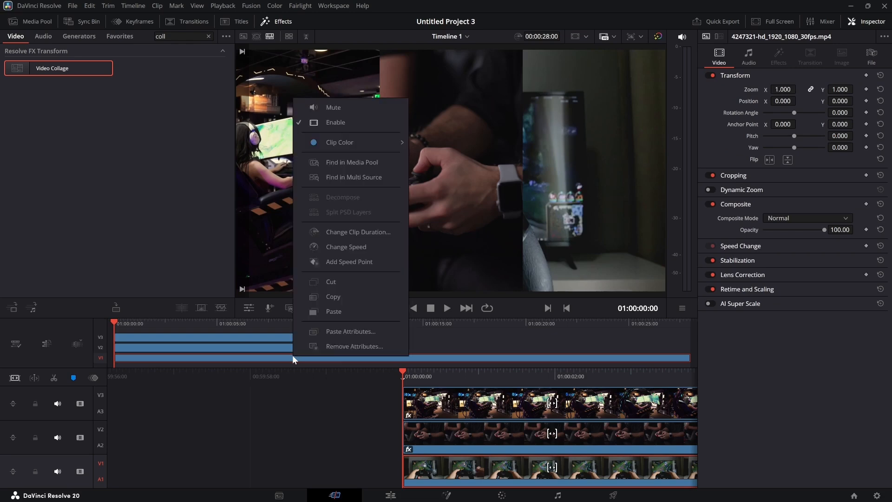
{"action": "left_click", "coordinate": [379, 333]}
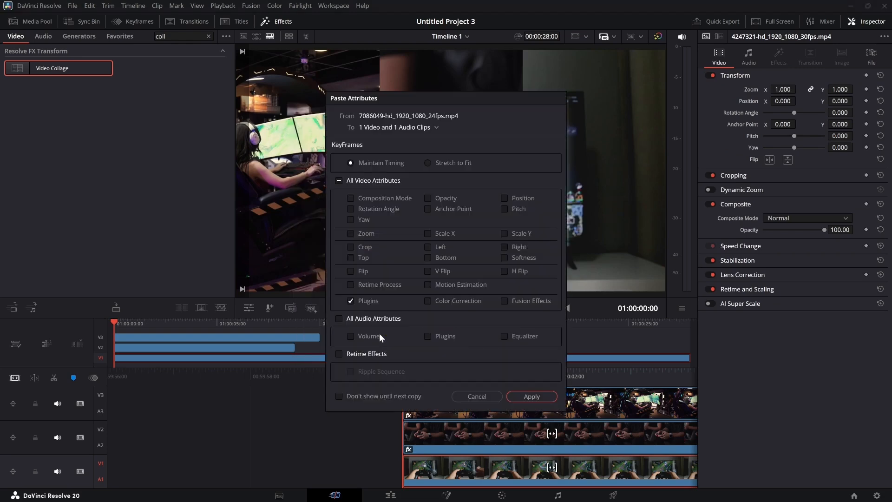
{"action": "left_click", "coordinate": [387, 180]}
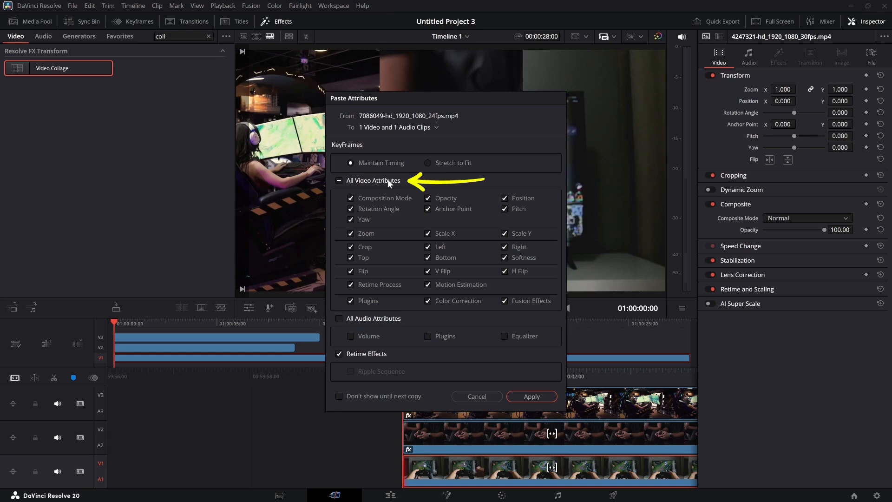
{"action": "left_click", "coordinate": [541, 397]}
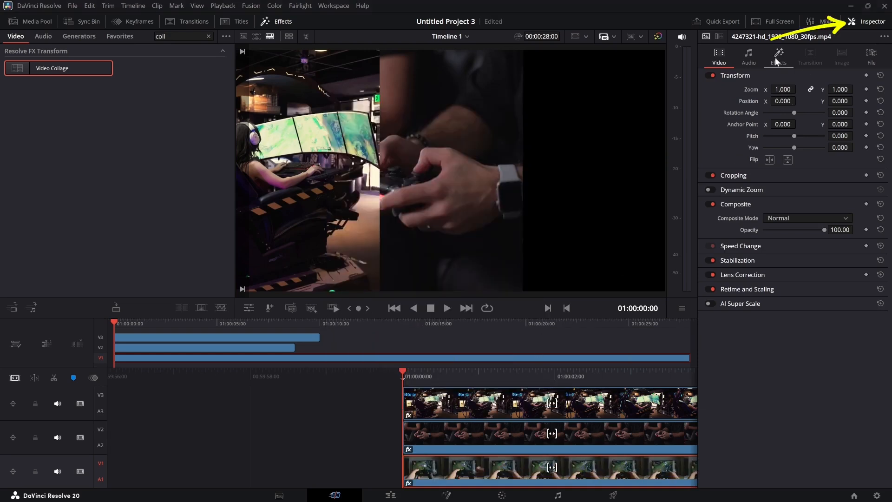
Step: Set the active tile in the V1 clip's Video Collage effect to Tile 3
{"action": "left_click", "coordinate": [777, 58]}
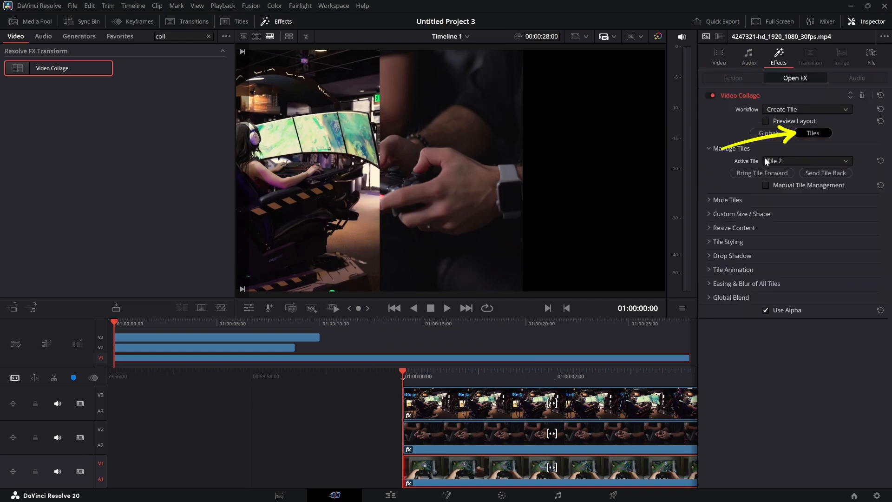
{"action": "left_click", "coordinate": [801, 159]}
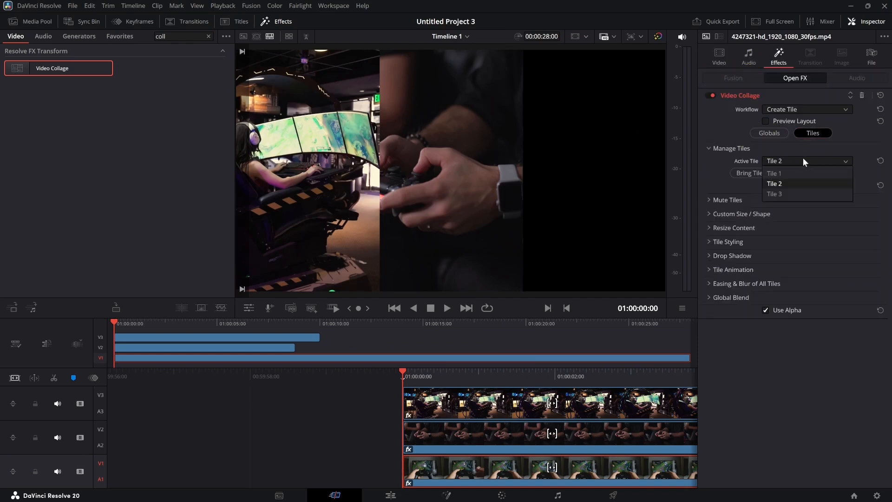
{"action": "left_click", "coordinate": [786, 193]}
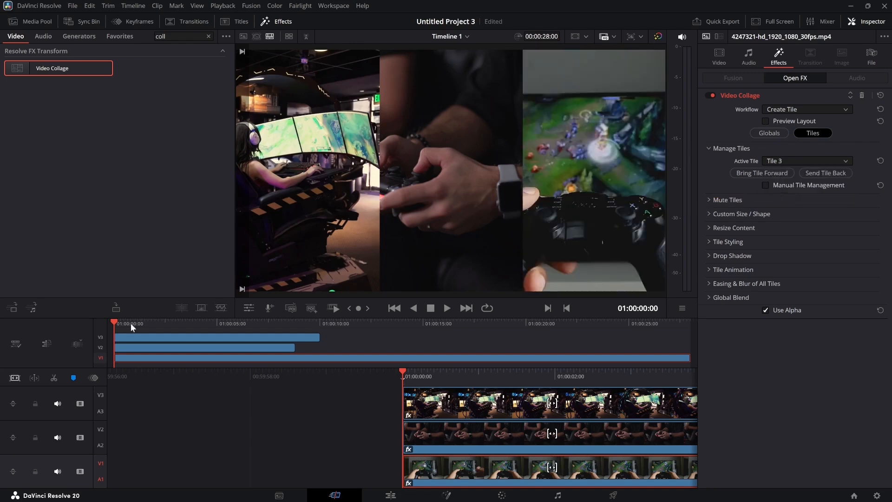
Step: Play back the three-column collage from the start, stop, and move the playhead to 01:00:03:14
{"action": "key", "text": "space"}
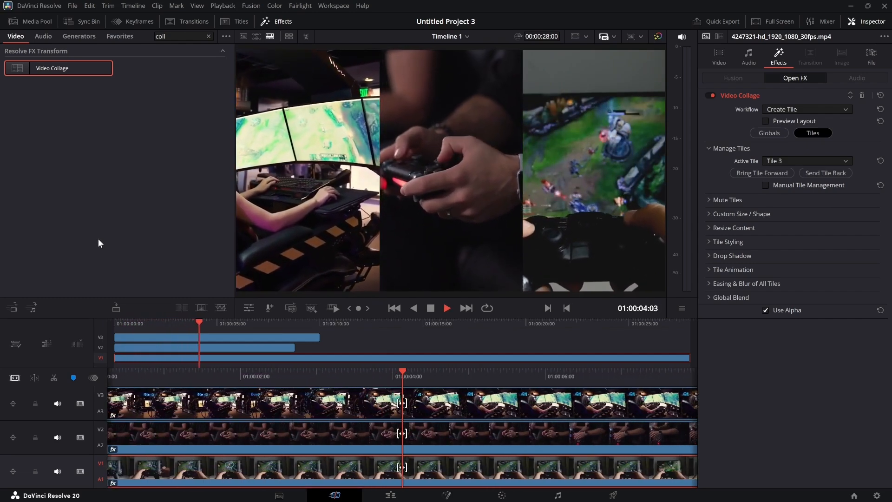
{"action": "key", "text": "space"}
{"action": "left_click_drag", "start_coordinate": [203, 322], "coordinate": [187, 322]}
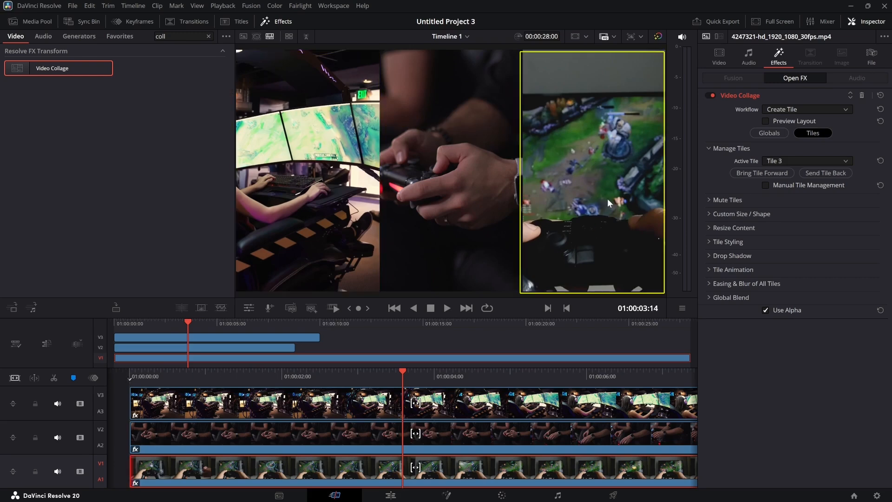
Step: Set the active tile in the V3 clip's Video Collage effect to Tile 3
{"action": "left_click", "coordinate": [196, 336]}
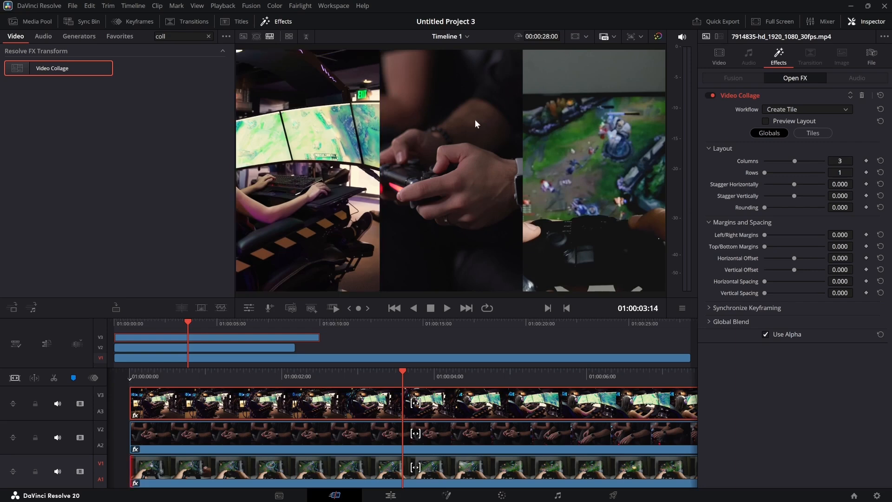
{"action": "left_click", "coordinate": [813, 133]}
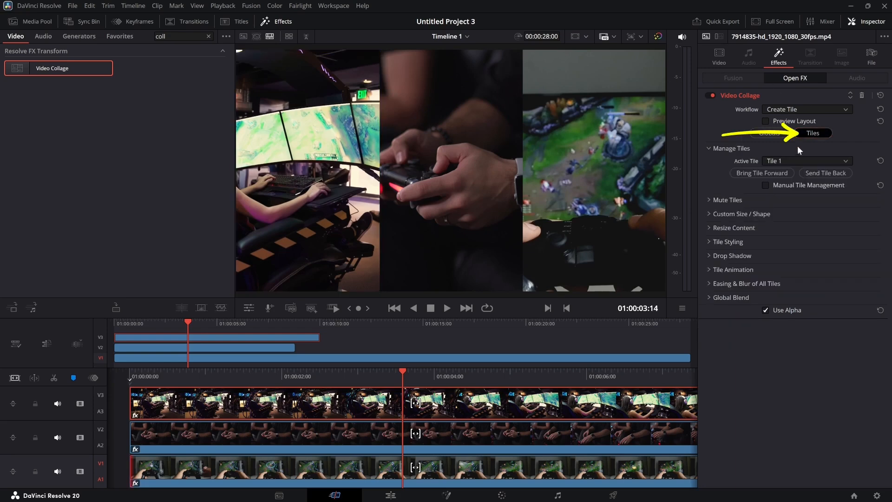
{"action": "left_click", "coordinate": [783, 162]}
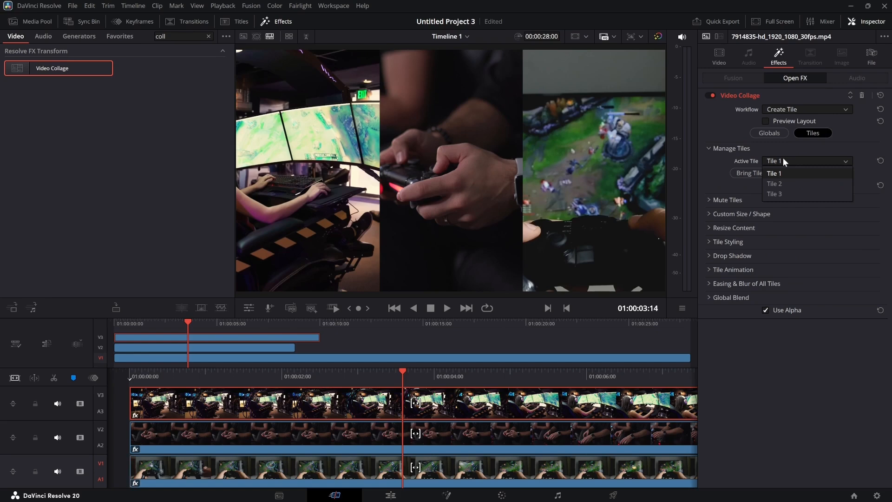
{"action": "left_click", "coordinate": [782, 193]}
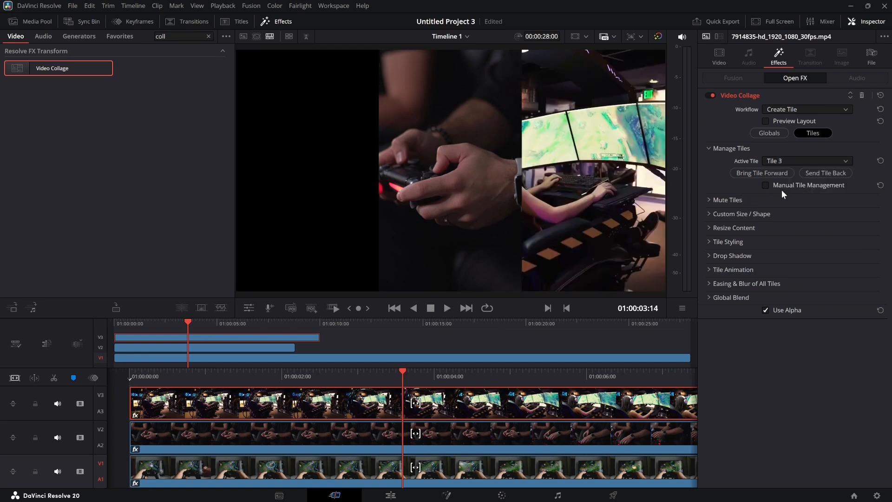
Step: Set the active tile in the V1 clip's Video Collage effect to Tile 1
{"action": "left_click", "coordinate": [283, 356]}
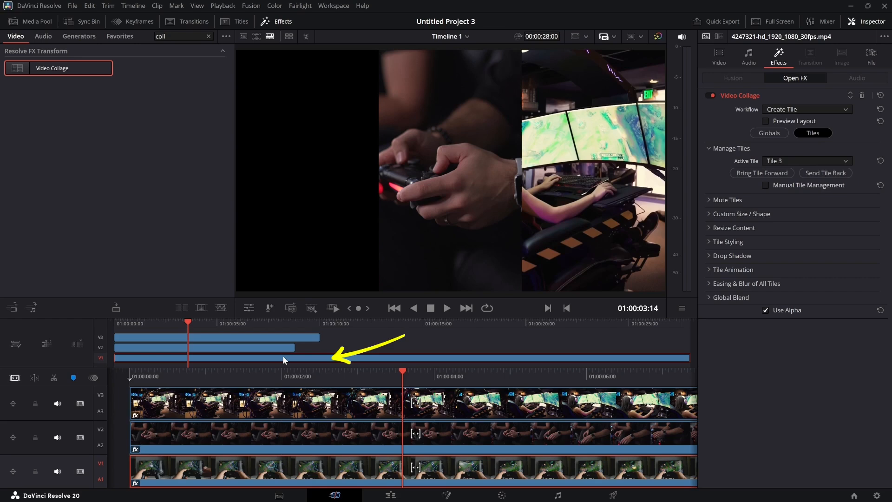
{"action": "left_click", "coordinate": [796, 160]}
{"action": "left_click", "coordinate": [785, 174]}
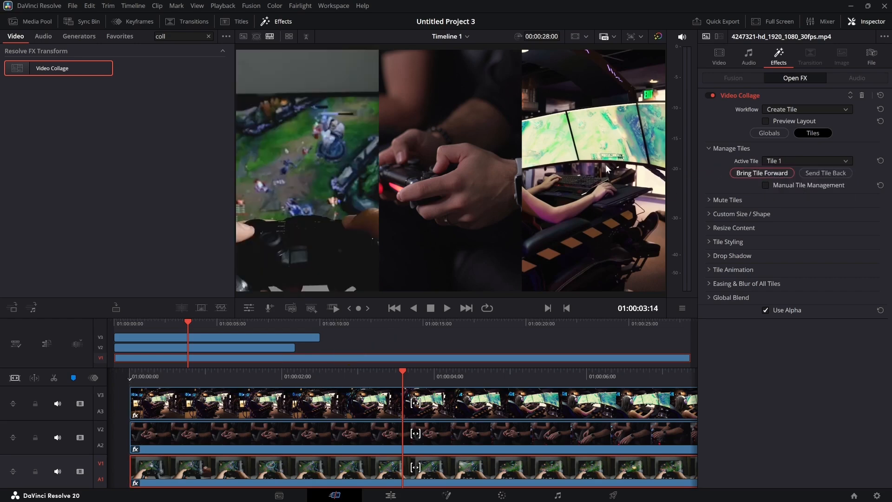
Step: Play back the rearranged three-column collage from the start, and return the playhead to 01:00:00:00
{"action": "key", "text": "Home"}
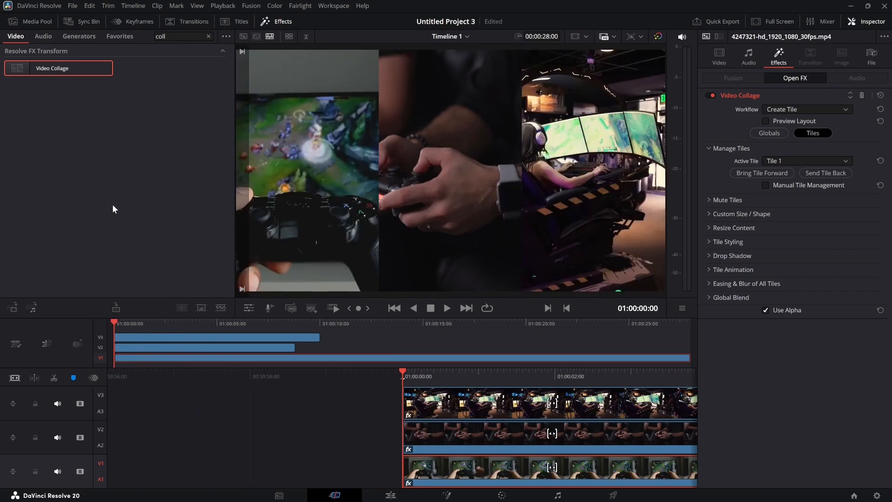
{"action": "key", "text": "space"}
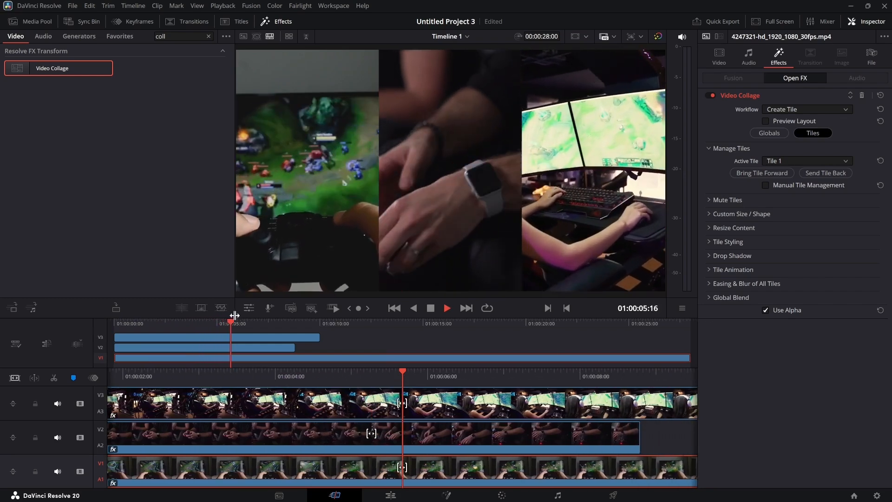
{"action": "left_click_drag", "start_coordinate": [232, 321], "coordinate": [105, 321]}
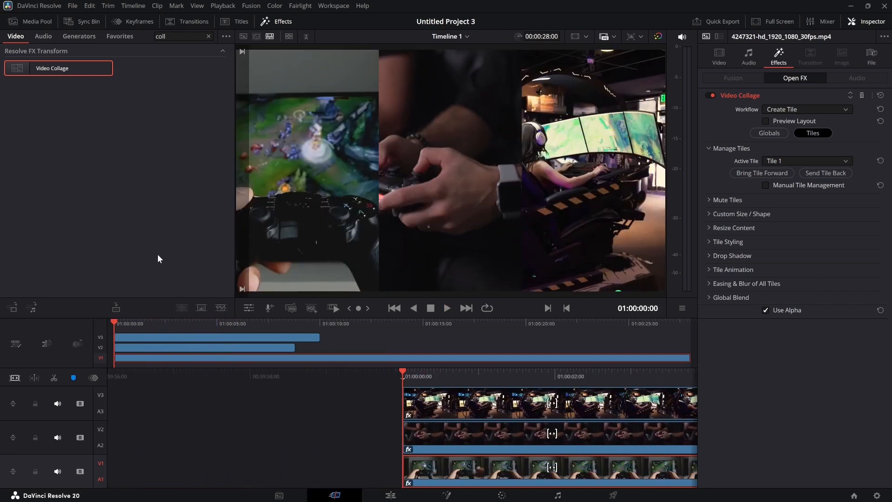
Step: Change the V3 clip's Video Collage layout to 1 column and 3 rows
{"action": "left_click", "coordinate": [212, 337]}
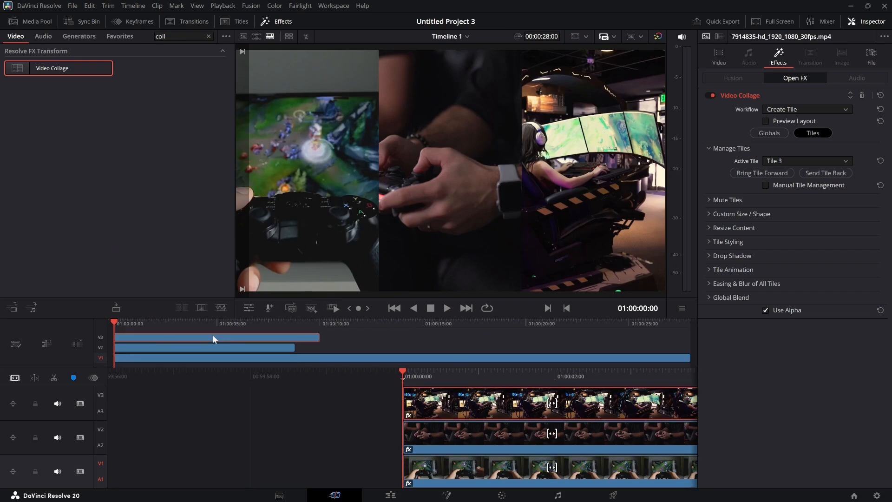
{"action": "left_click", "coordinate": [772, 133]}
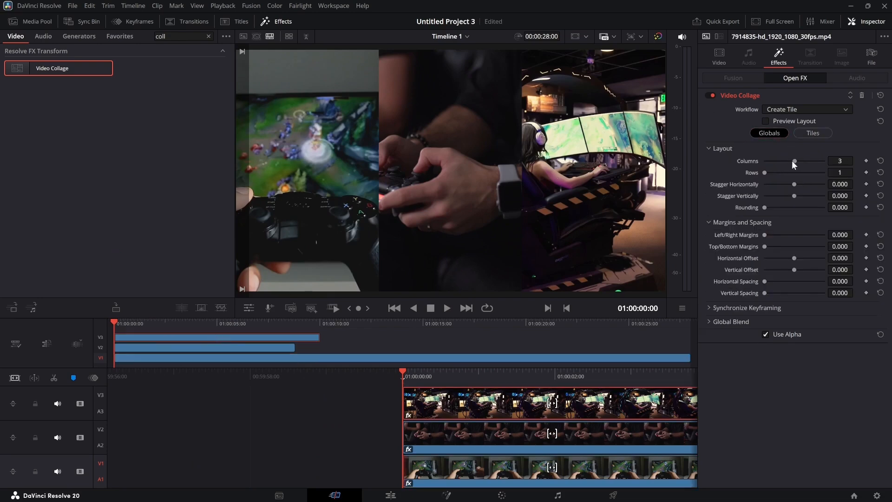
{"action": "mouse_move", "coordinate": [793, 161]}
{"action": "left_mouse_down"}
{"action": "mouse_move", "coordinate": [755, 165]}
{"action": "mouse_move", "coordinate": [788, 174]}
{"action": "left_mouse_up"}
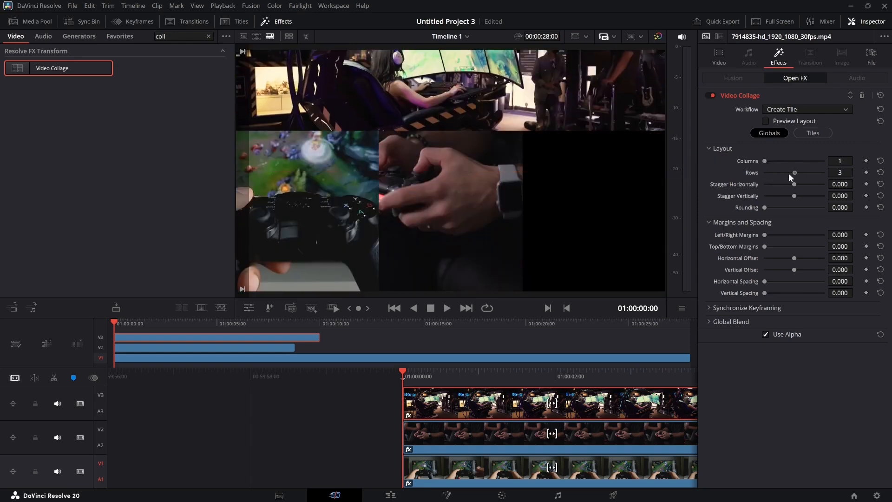
Step: Change the V2 clip's Video Collage layout to 1 column and 3 rows
{"action": "left_click", "coordinate": [275, 348]}
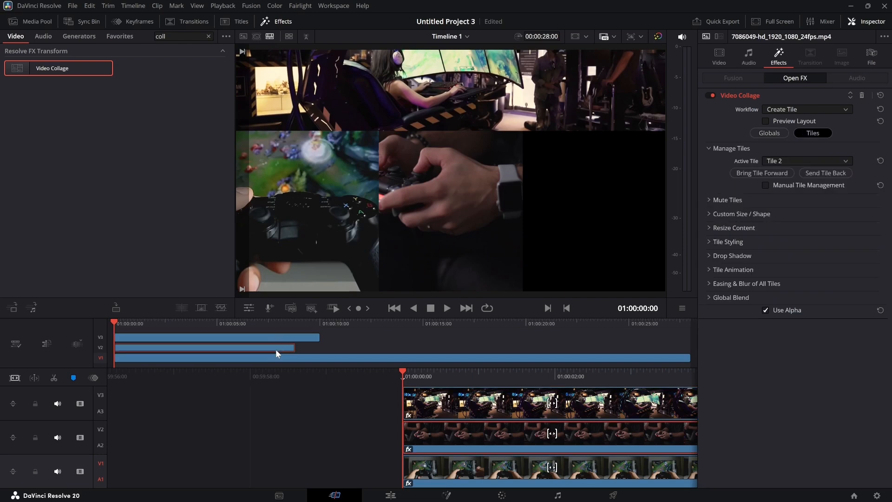
{"action": "left_click", "coordinate": [782, 133]}
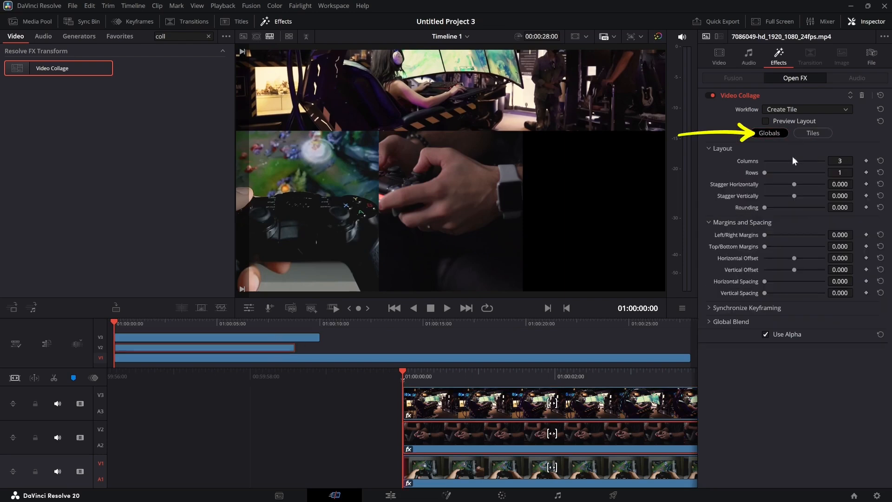
{"action": "mouse_move", "coordinate": [792, 161]}
{"action": "left_mouse_down"}
{"action": "mouse_move", "coordinate": [763, 162]}
{"action": "mouse_move", "coordinate": [786, 174]}
{"action": "left_mouse_up"}
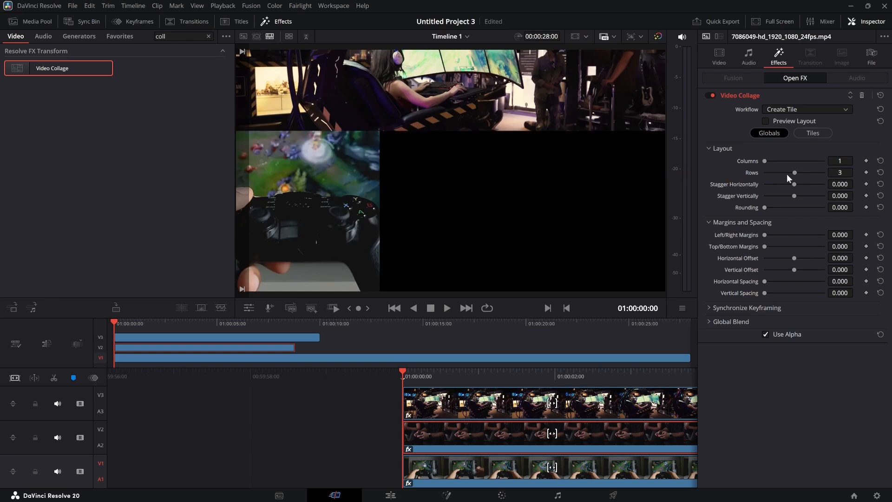
Step: Change the V1 clip's Video Collage layout to 1 column and 3 rows
{"action": "left_click", "coordinate": [314, 354]}
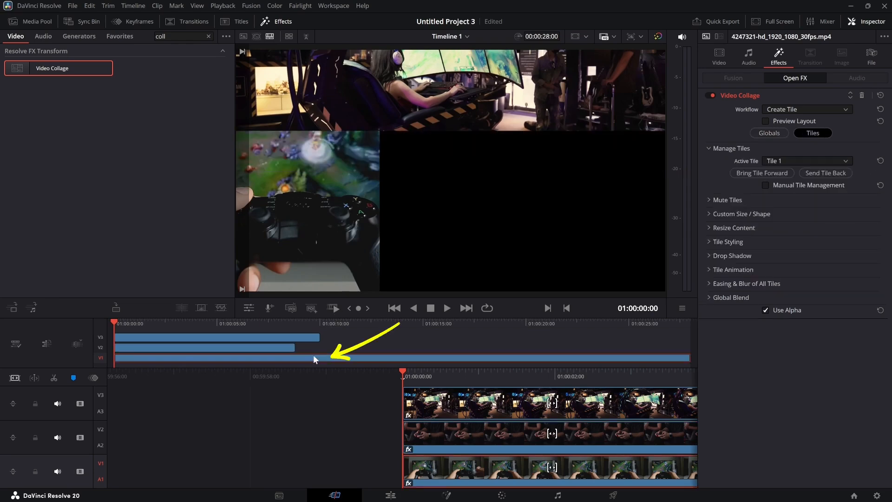
{"action": "left_click", "coordinate": [777, 135]}
{"action": "mouse_move", "coordinate": [795, 160]}
{"action": "left_mouse_down"}
{"action": "mouse_move", "coordinate": [759, 165]}
{"action": "mouse_move", "coordinate": [789, 174]}
{"action": "left_mouse_up"}
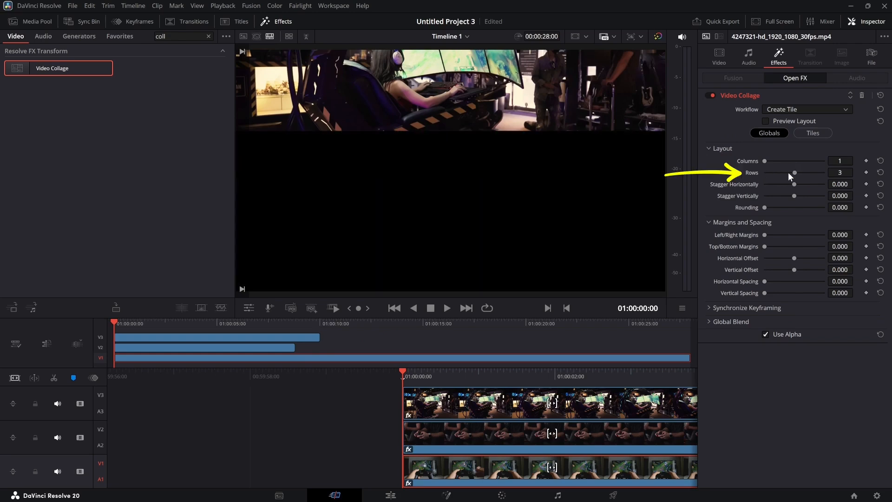
Step: Assign the V1 clip to Tile 2 of the three-row Video Collage layout
{"action": "left_click", "coordinate": [812, 134]}
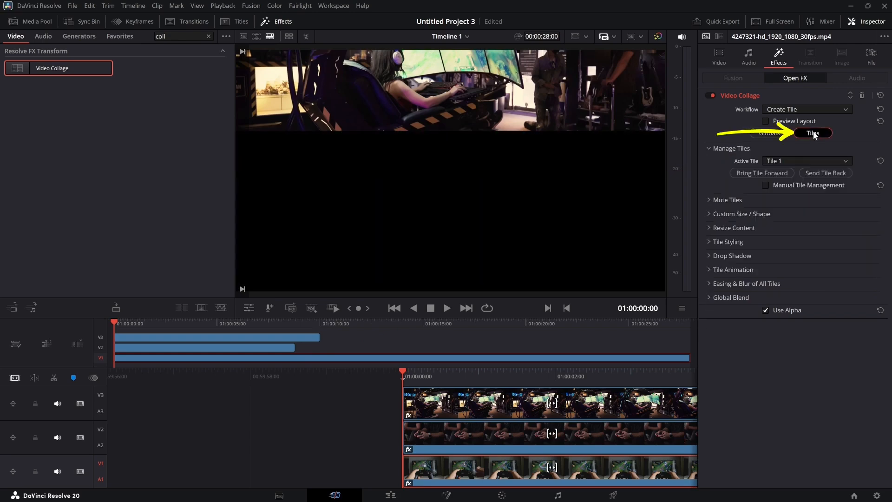
{"action": "left_click", "coordinate": [801, 159]}
{"action": "left_click", "coordinate": [788, 181]}
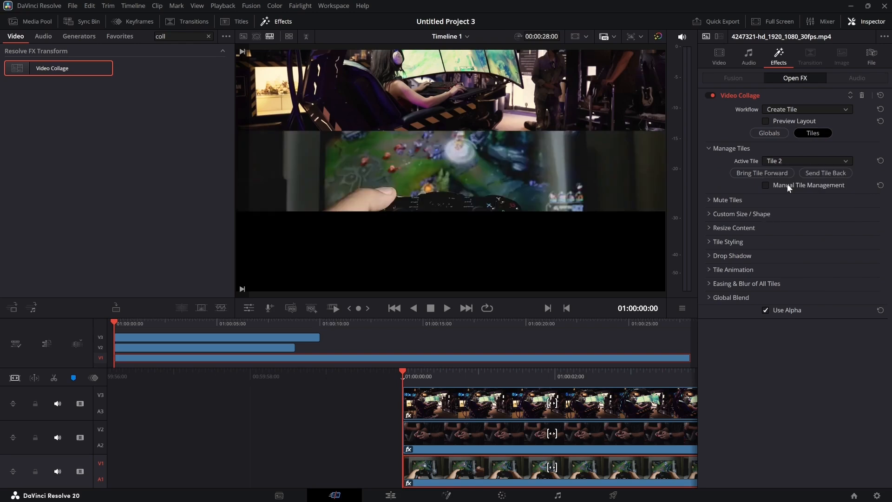
Step: Assign the V2 clip to Tile 2 of the three-row Video Collage layout
{"action": "left_click", "coordinate": [281, 347]}
{"action": "left_click", "coordinate": [813, 135]}
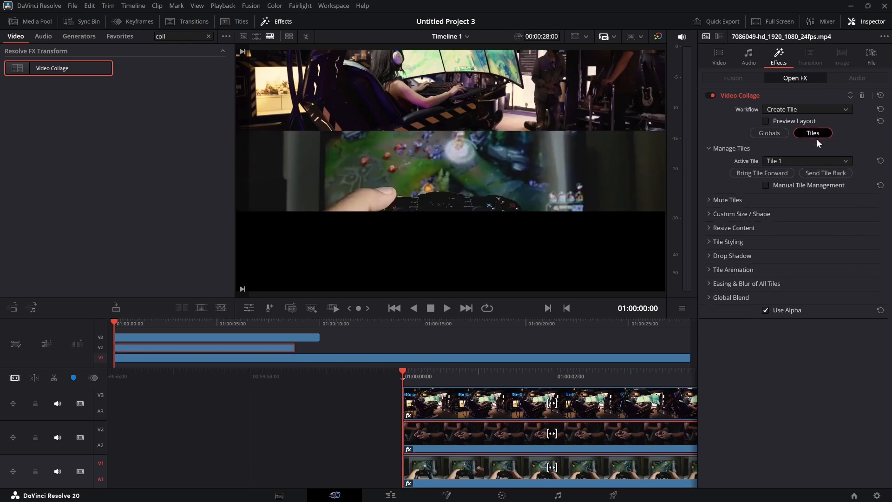
{"action": "left_click", "coordinate": [805, 159]}
{"action": "left_click", "coordinate": [779, 180]}
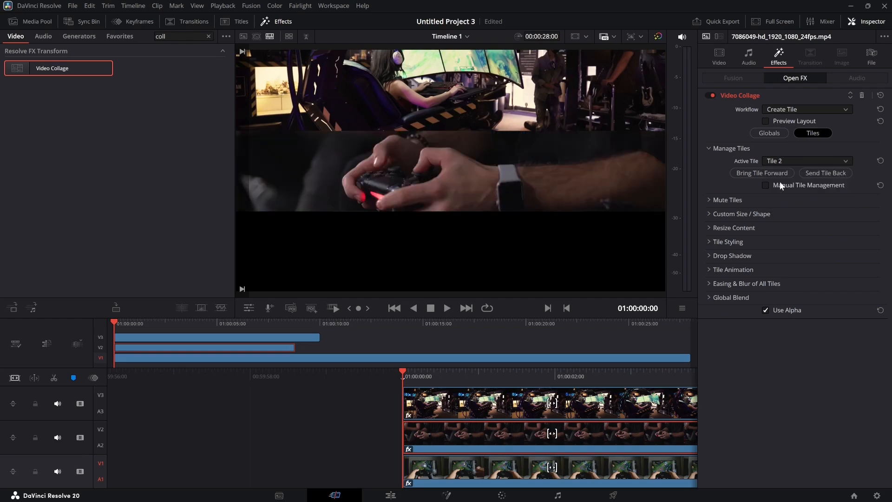
Step: Assign the V1 clip to Tile 3 of the three-row layout and play back the collage from the start
{"action": "left_click", "coordinate": [292, 336]}
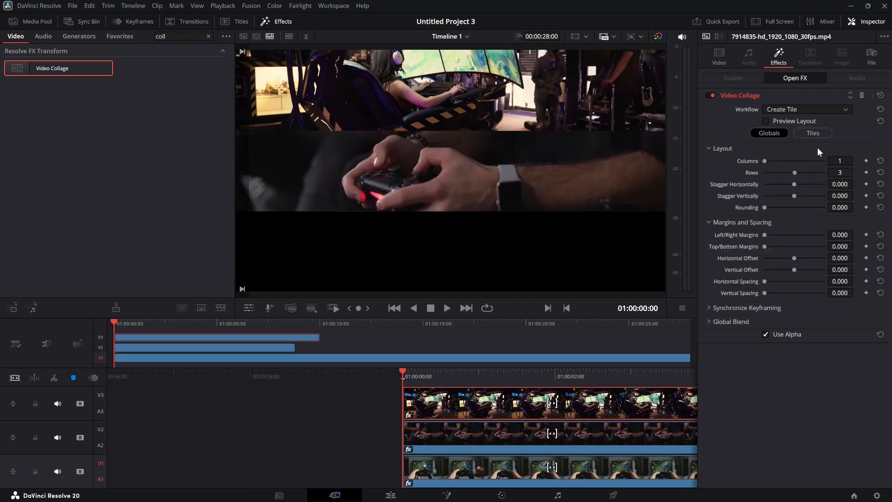
{"action": "left_click", "coordinate": [813, 133]}
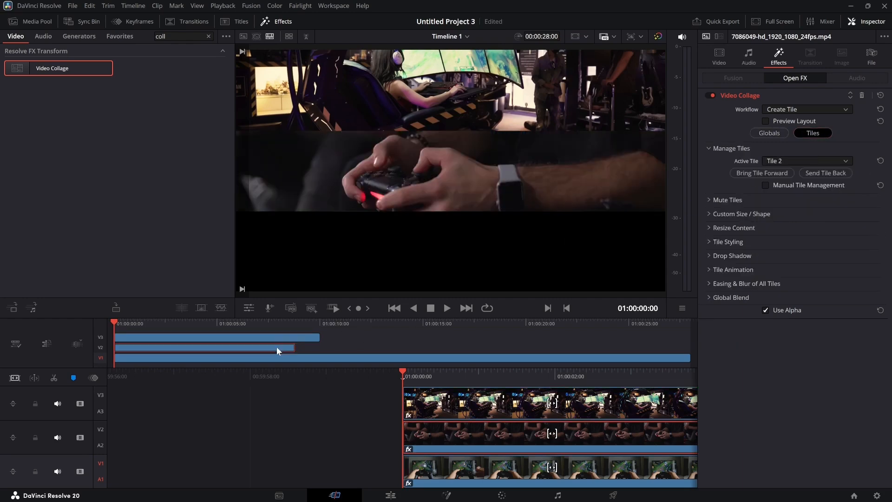
{"action": "left_click", "coordinate": [273, 357]}
{"action": "left_click", "coordinate": [807, 162]}
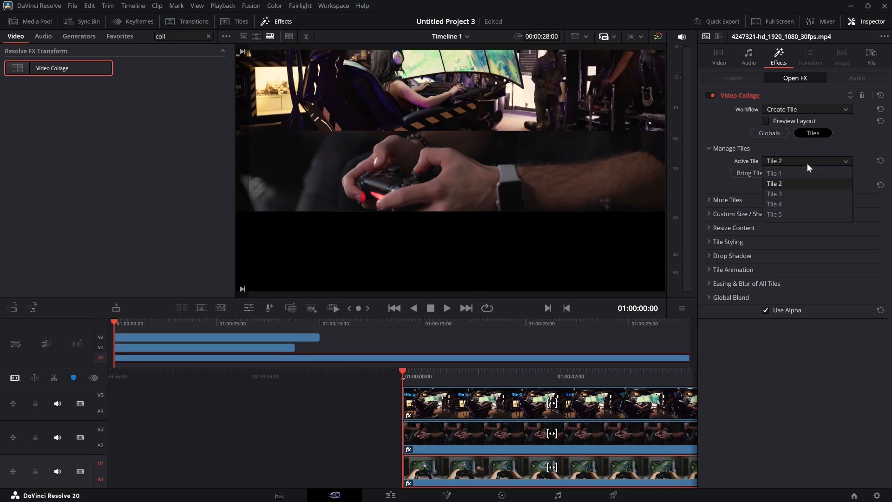
{"action": "left_click", "coordinate": [780, 193]}
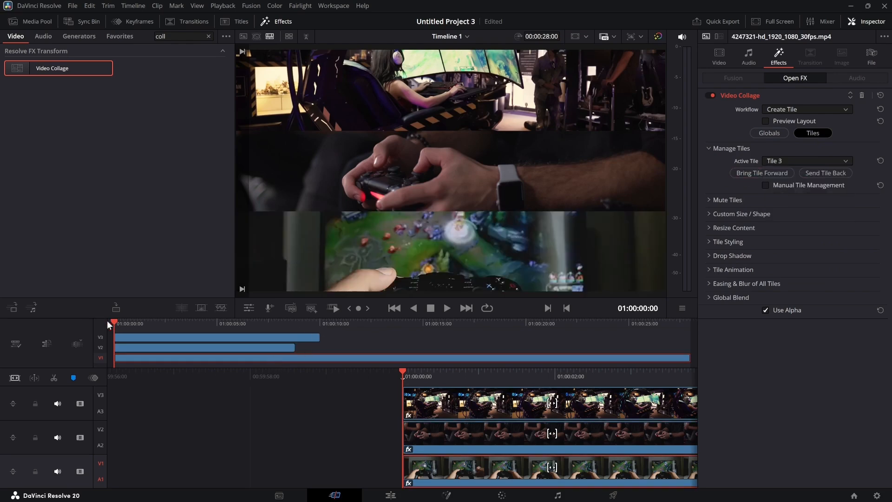
{"action": "key", "text": "space"}
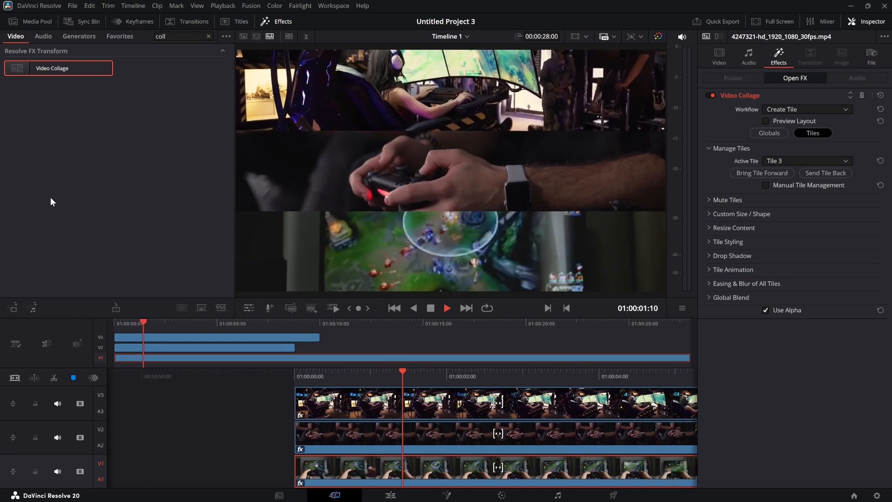